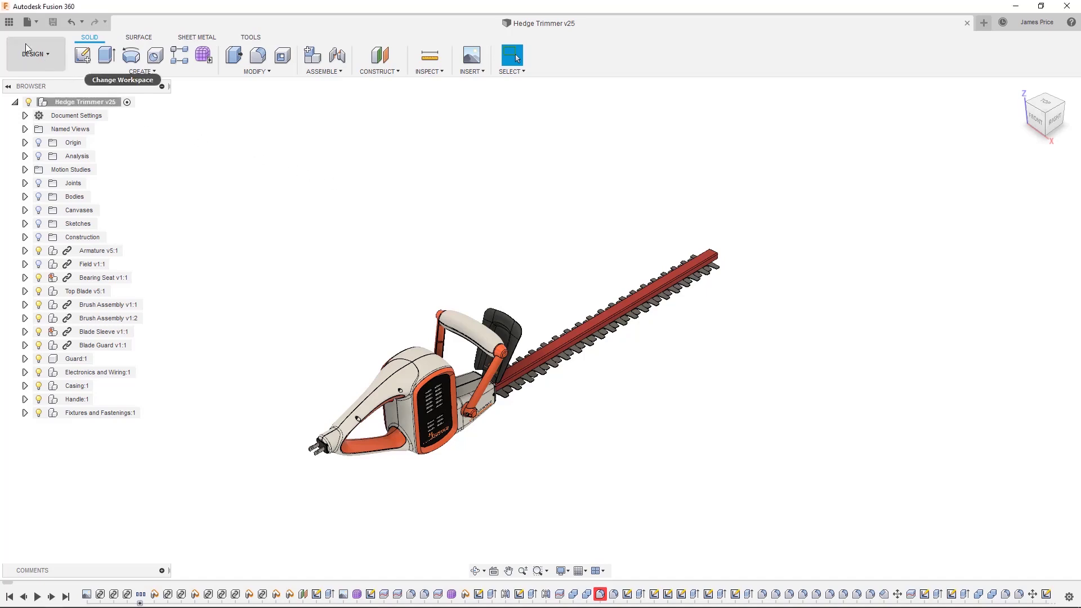
# Show the project data, view the folders and members of the Datasets project, and return to the project list
pyautogui.click(9, 22)
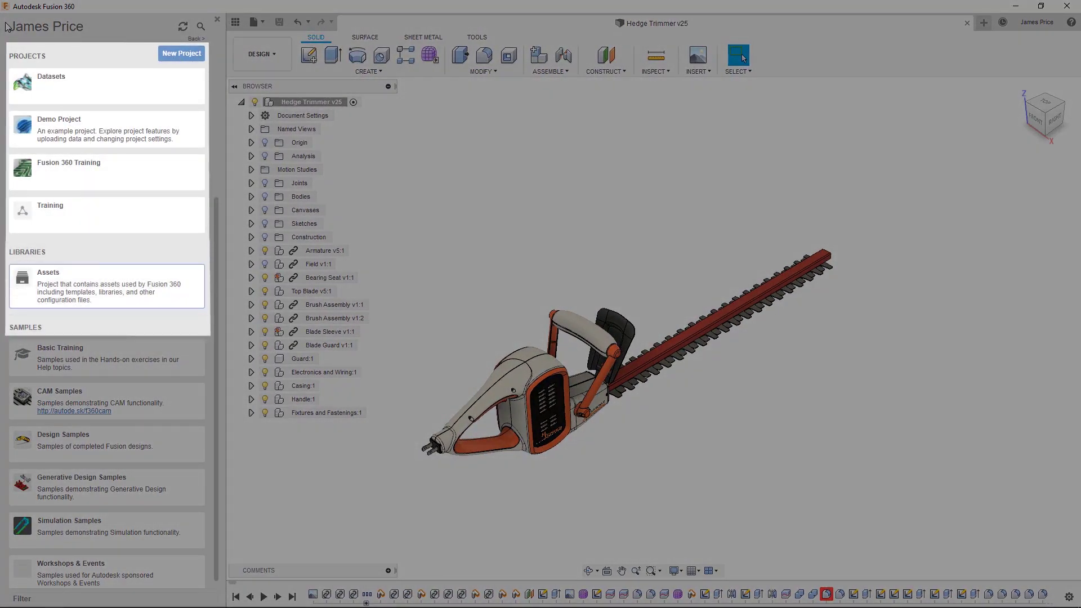
pyautogui.click(79, 83)
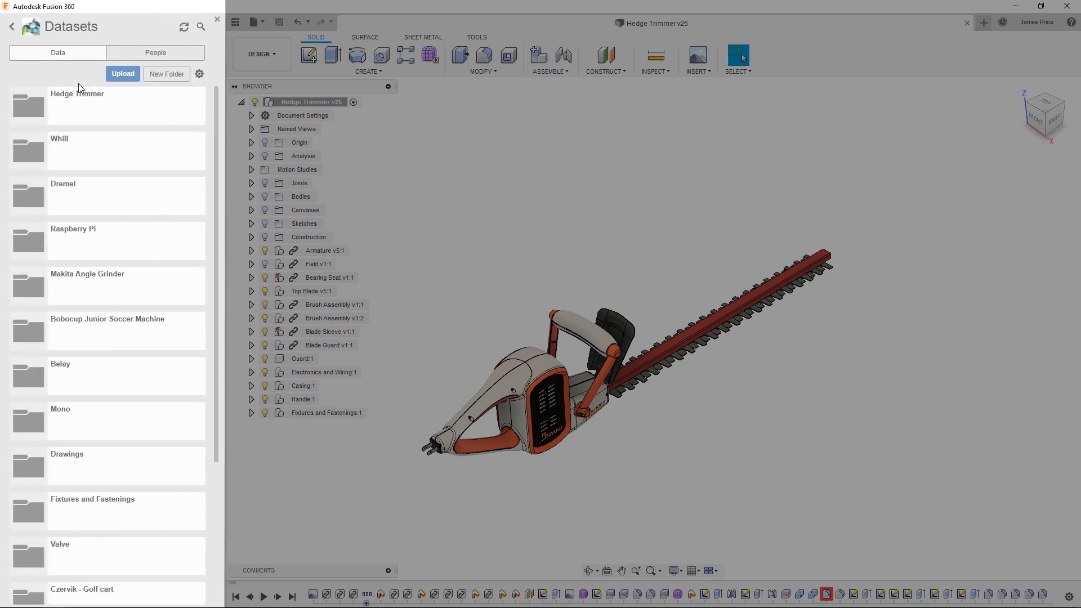
pyautogui.click(143, 55)
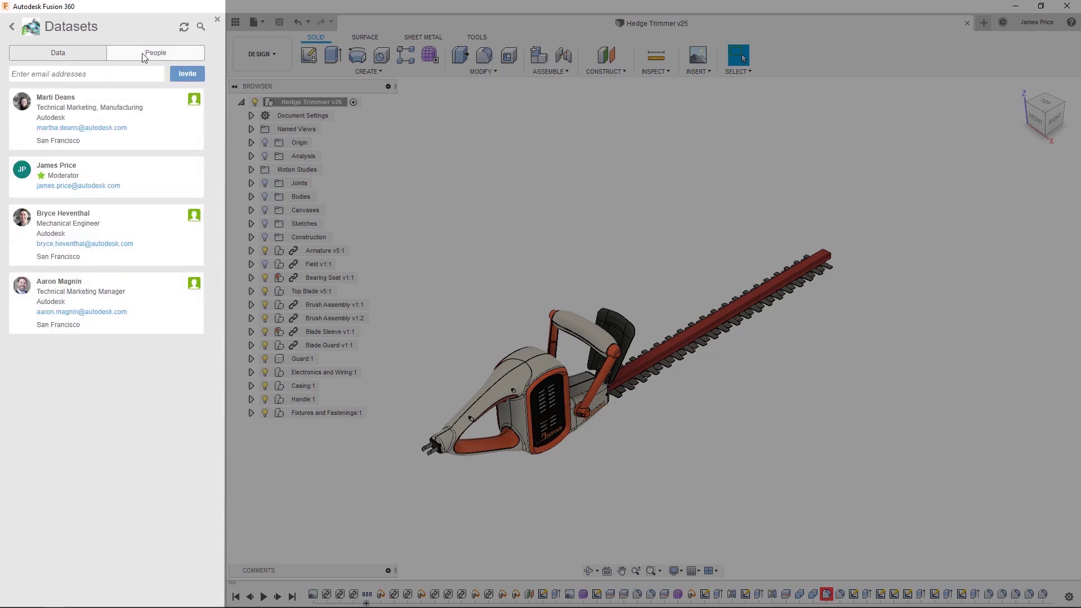
pyautogui.click(12, 27)
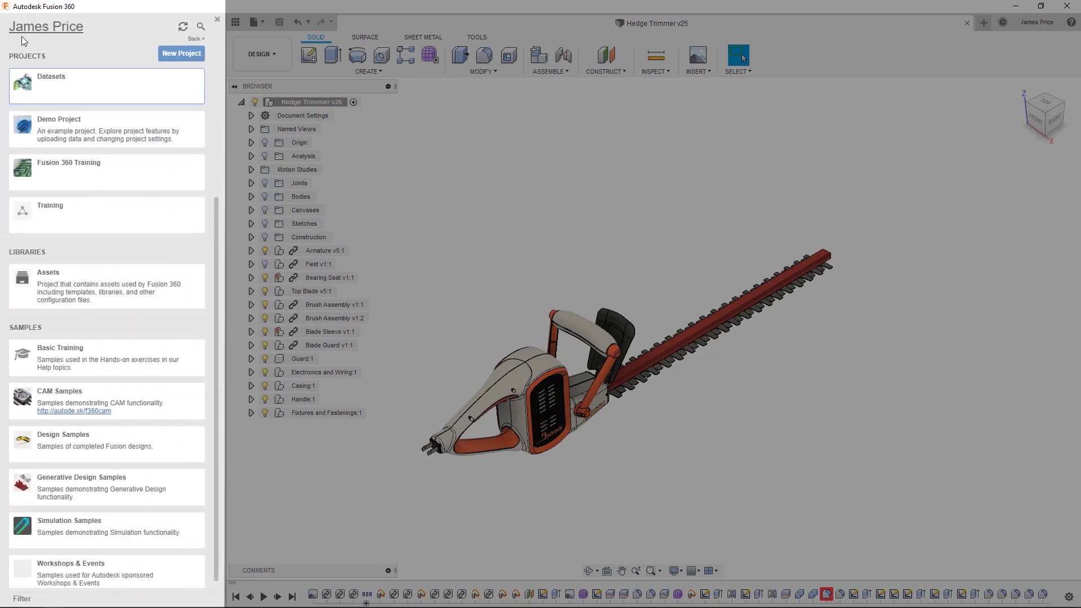
# View the folders in the Assets library, return to the project list, and review the available file commands
pyautogui.click(111, 279)
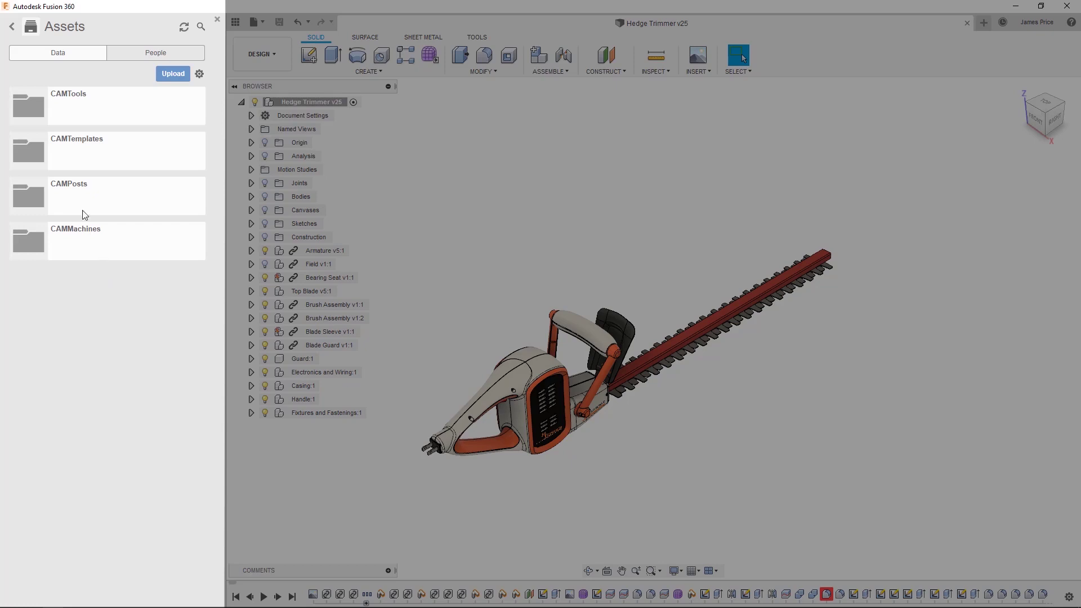
pyautogui.click(12, 26)
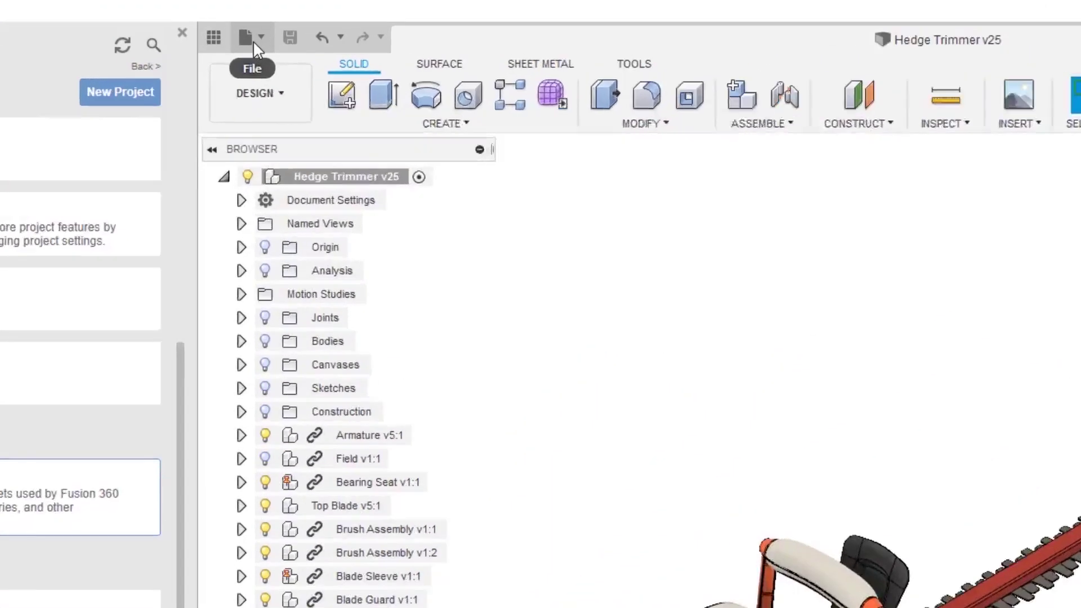
pyautogui.click(257, 24)
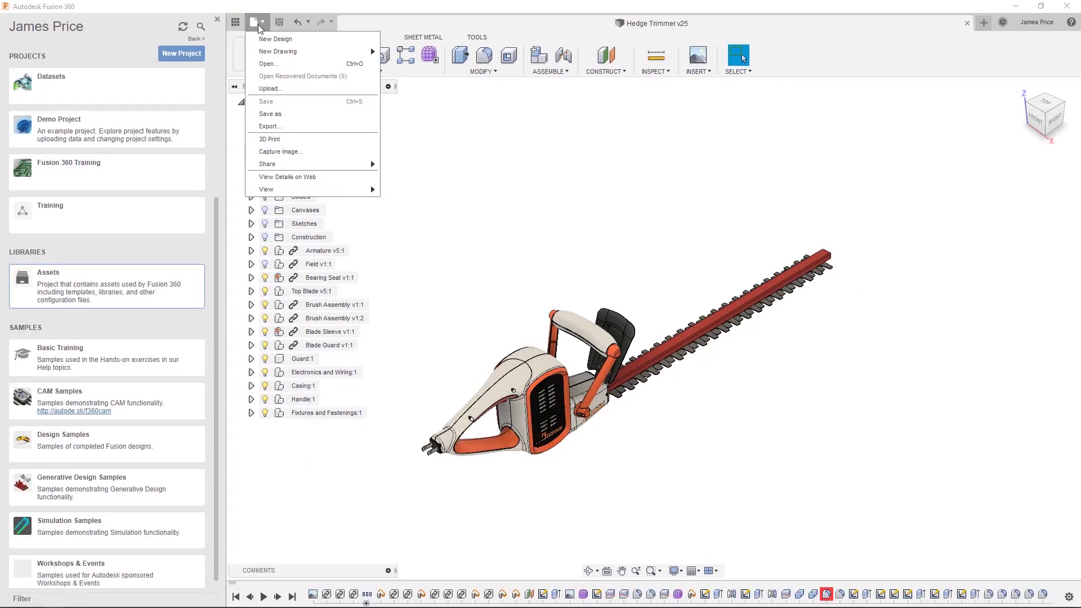
pyautogui.click(251, 50)
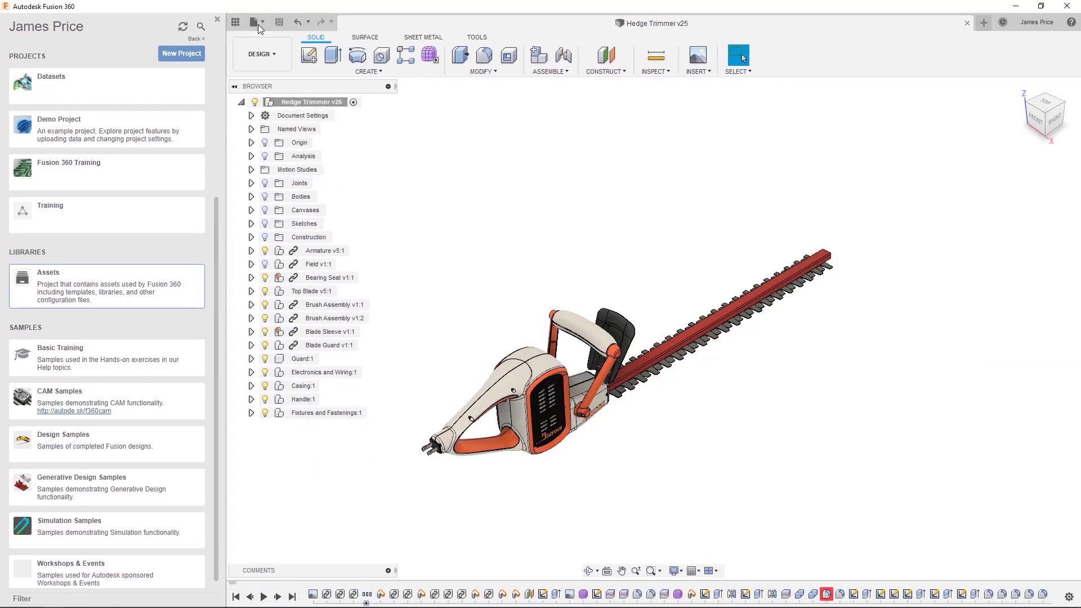
# Open the Hedge Trimmer folder in Datasets and examine the Hedge Trimmer design's version history, used components and parent references
pyautogui.click(101, 85)
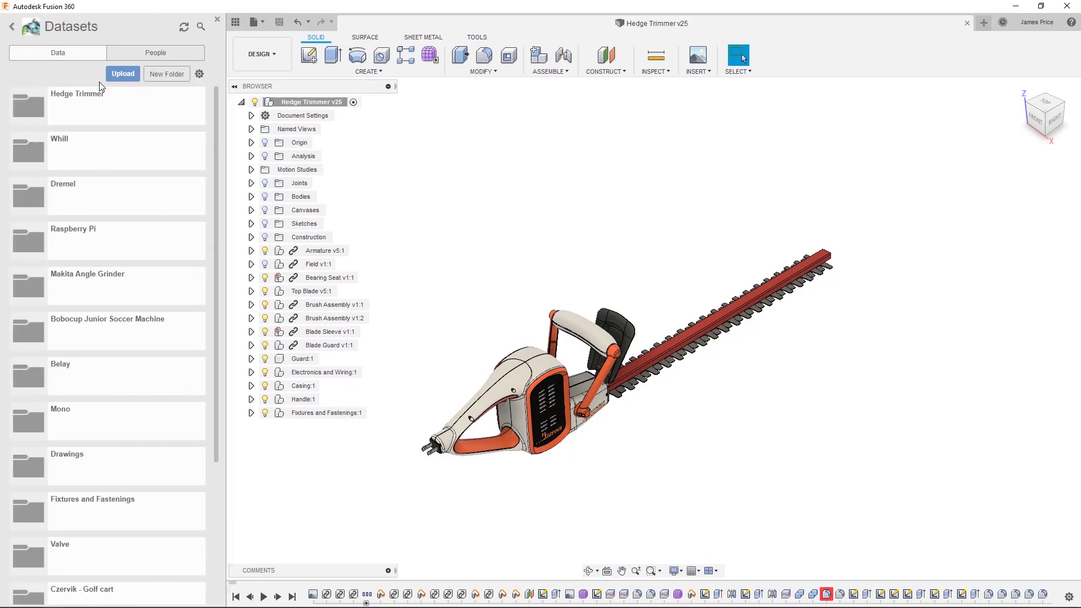
pyautogui.click(131, 109)
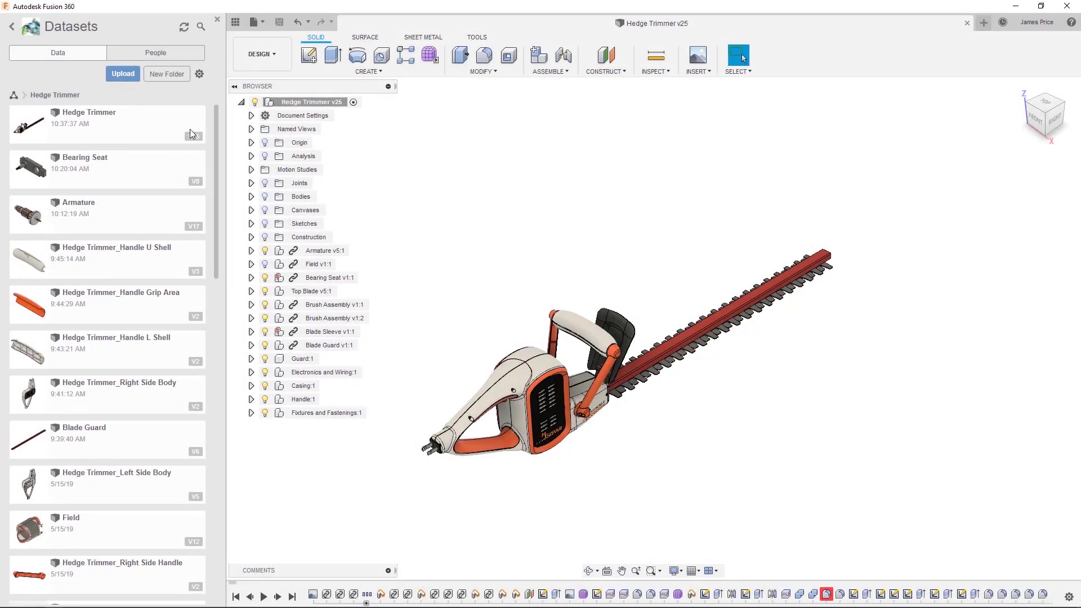
pyautogui.click(194, 137)
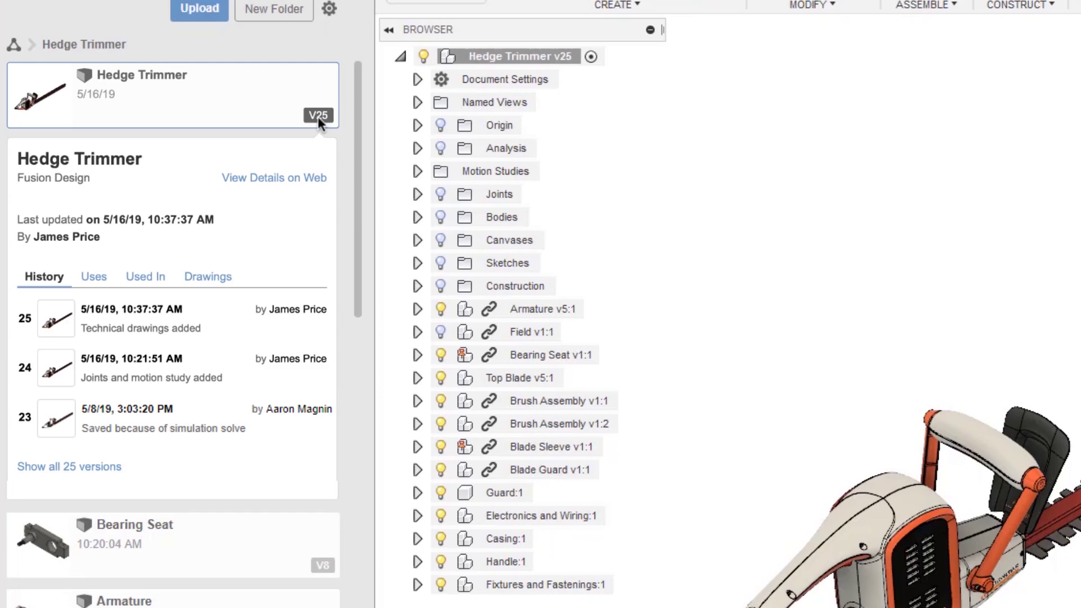
pyautogui.moveTo(293, 369)
pyautogui.click(91, 278)
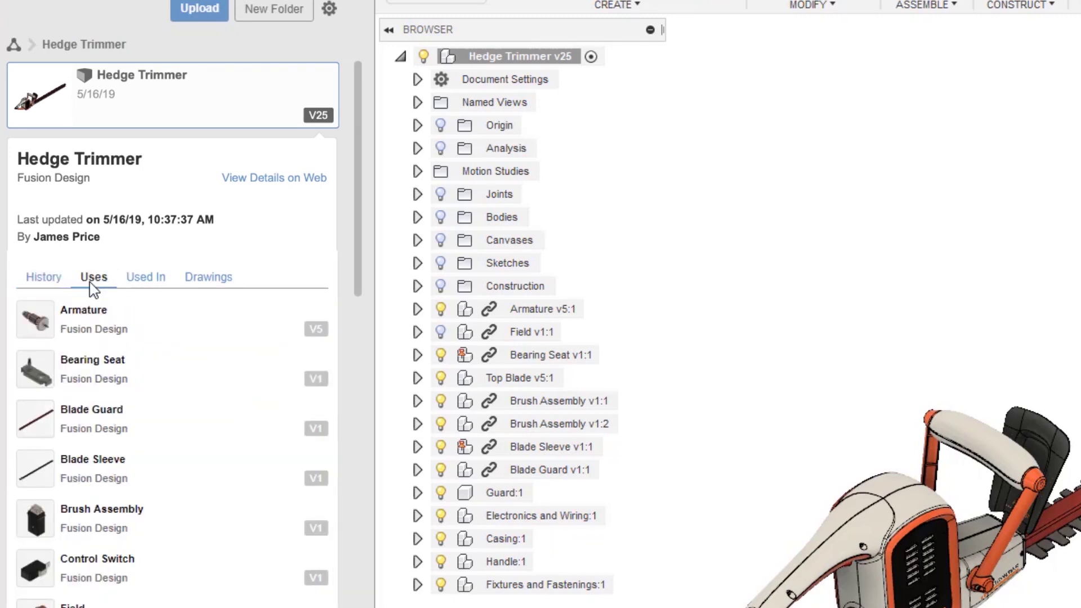
pyautogui.click(145, 279)
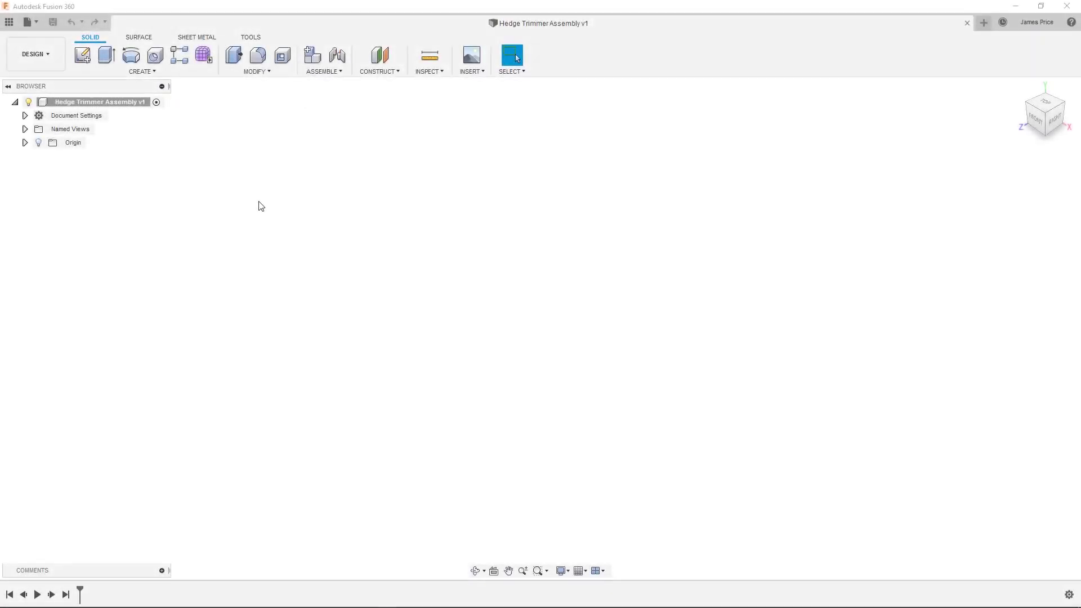
# Insert the Armature design from the Hedge Trimmer folder into the empty Hedge Trimmer Assembly and rotate it upright
pyautogui.click(9, 22)
pyautogui.rightClick(119, 122)
pyautogui.click(164, 140)
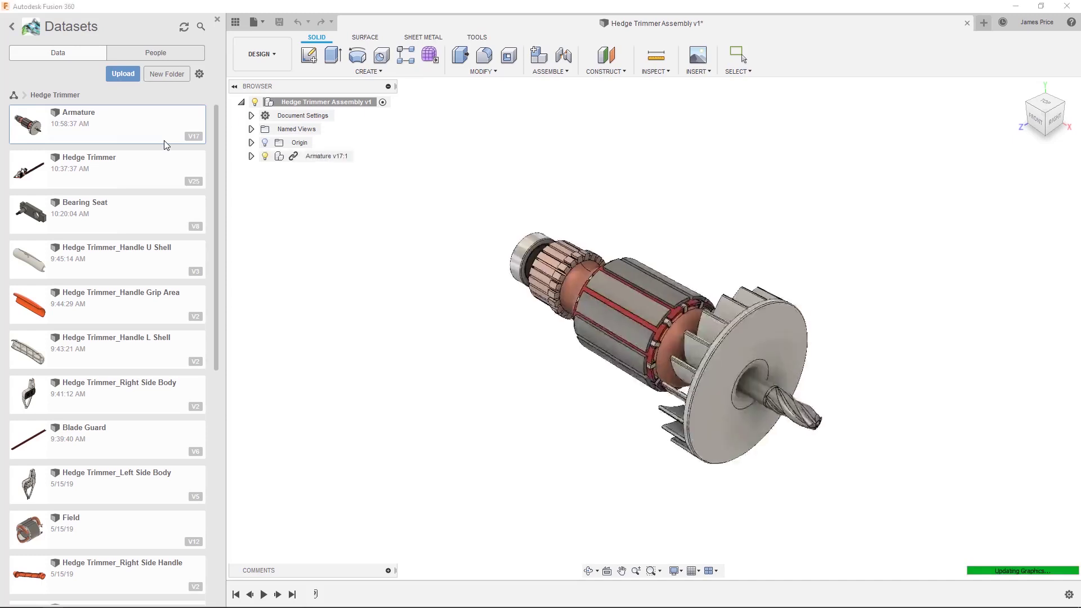
pyautogui.click(217, 20)
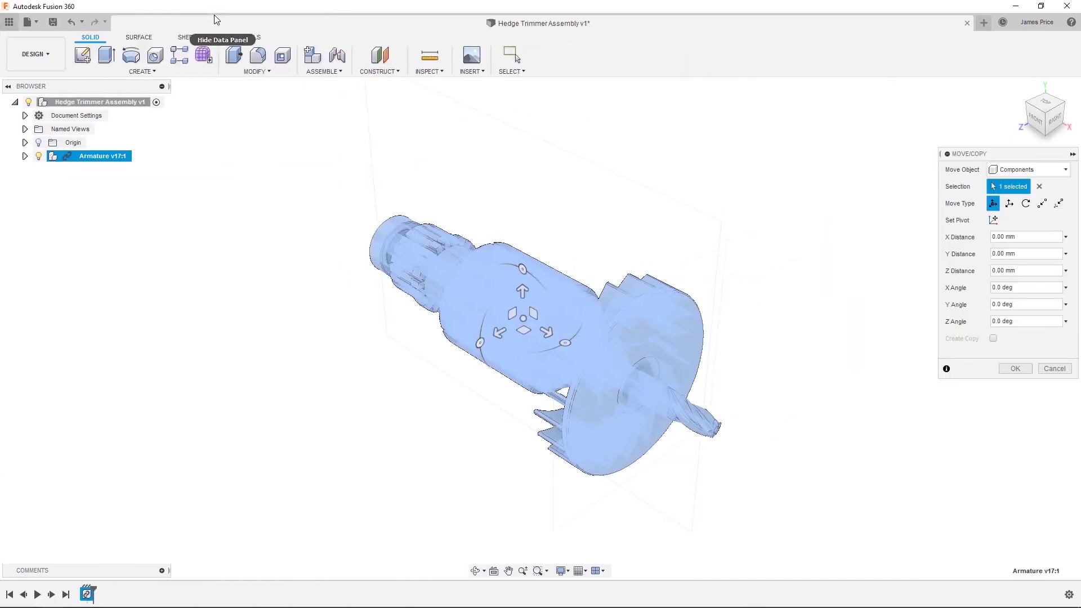
pyautogui.moveTo(521, 268); pyautogui.dragTo(565, 343)
pyautogui.click(1015, 368)
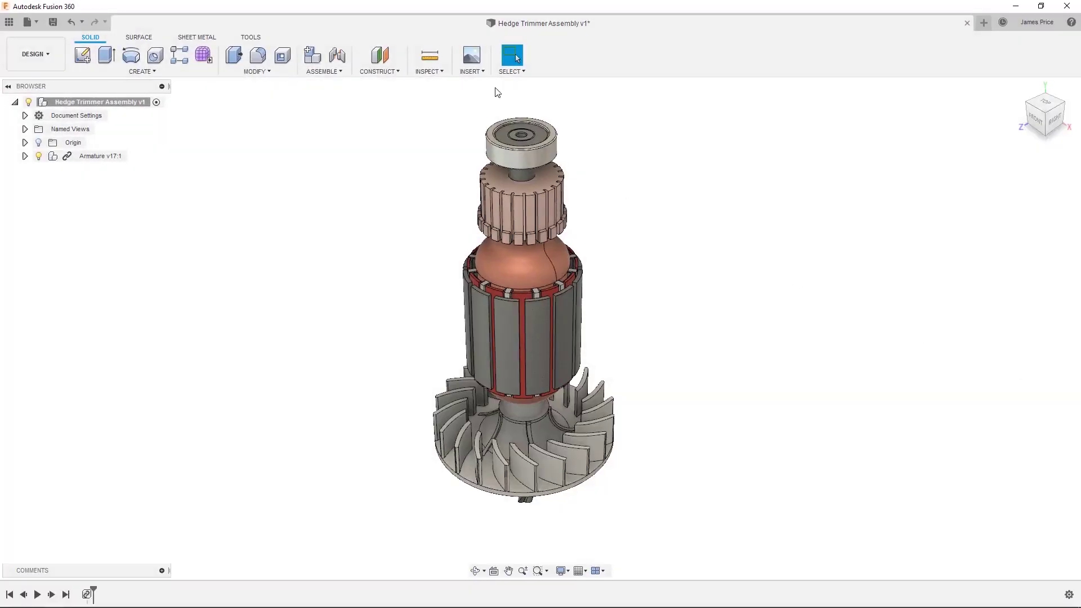
# Derive the complete Bearing Seat design from the Hedge Trimmer folder of Datasets into the Hedge Trimmer Assembly
pyautogui.click(476, 70)
pyautogui.click(501, 84)
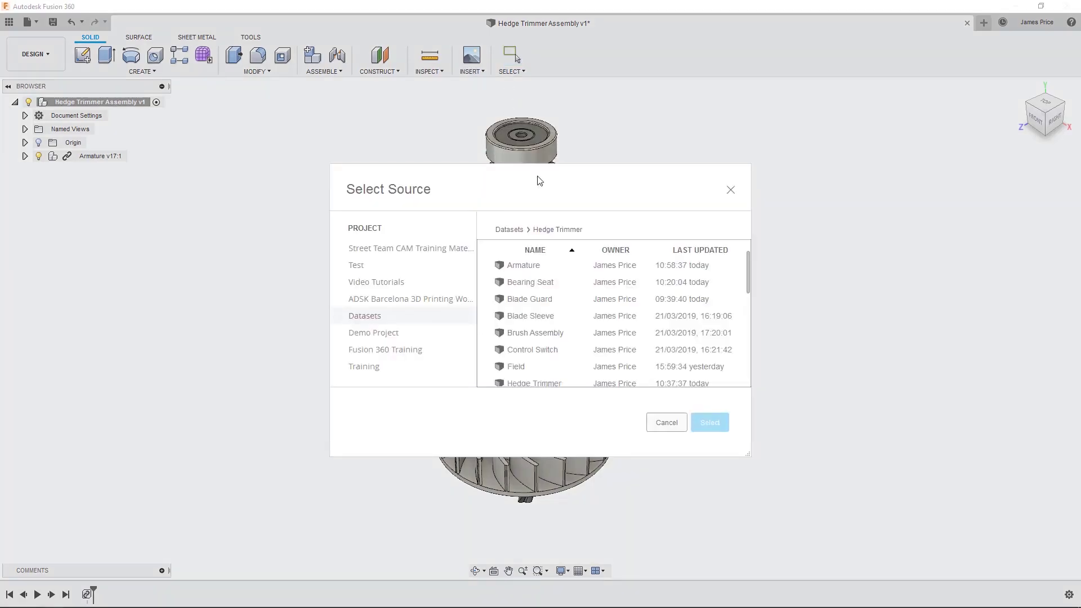
pyautogui.click(571, 282)
pyautogui.click(707, 422)
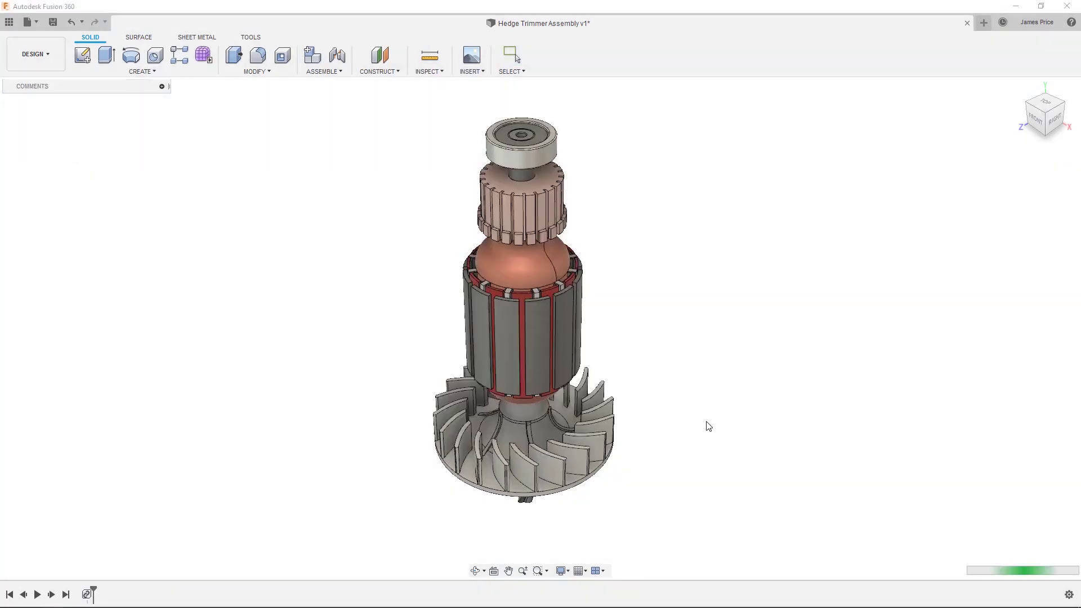
pyautogui.click(101, 103)
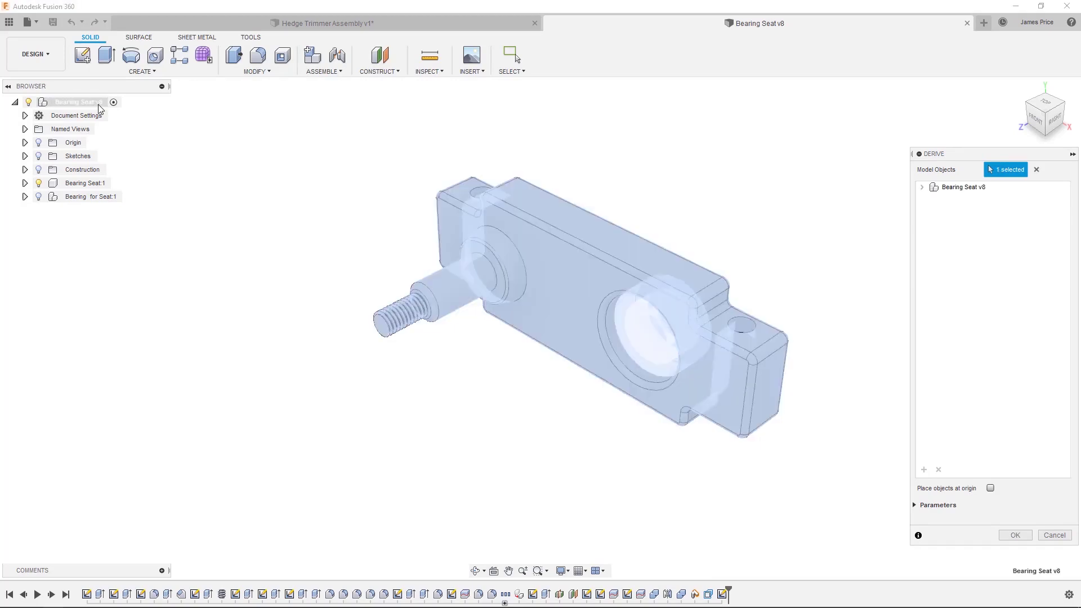
pyautogui.click(922, 188)
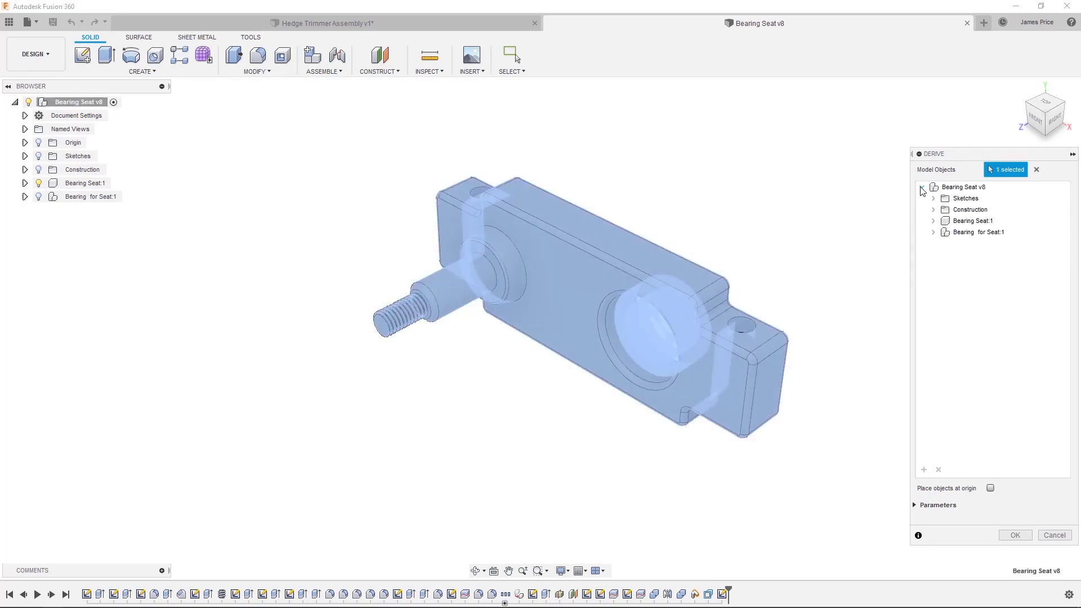
pyautogui.click(915, 506)
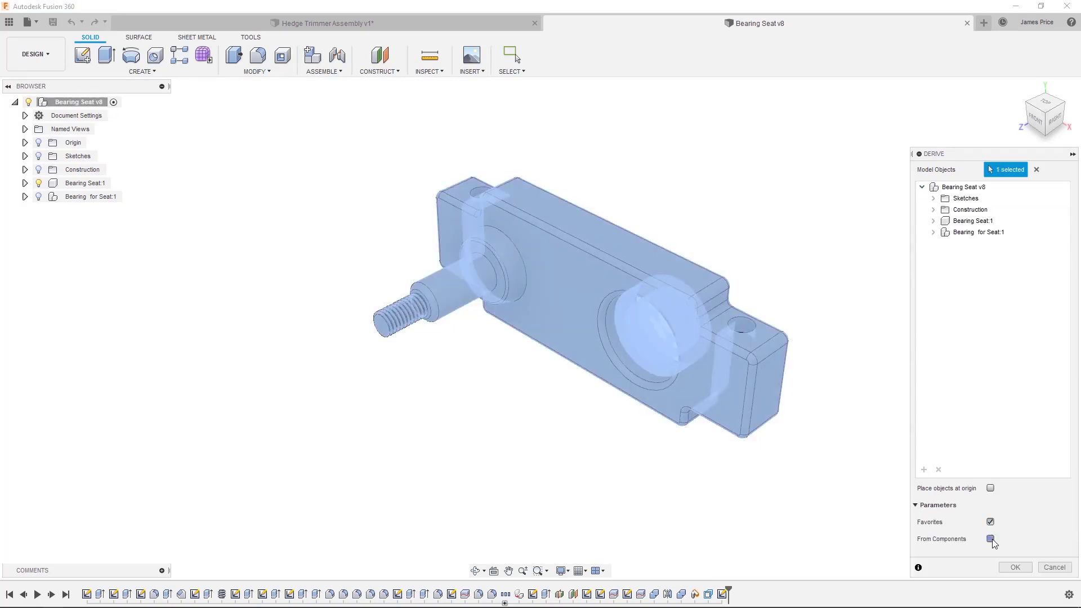
pyautogui.click(1015, 567)
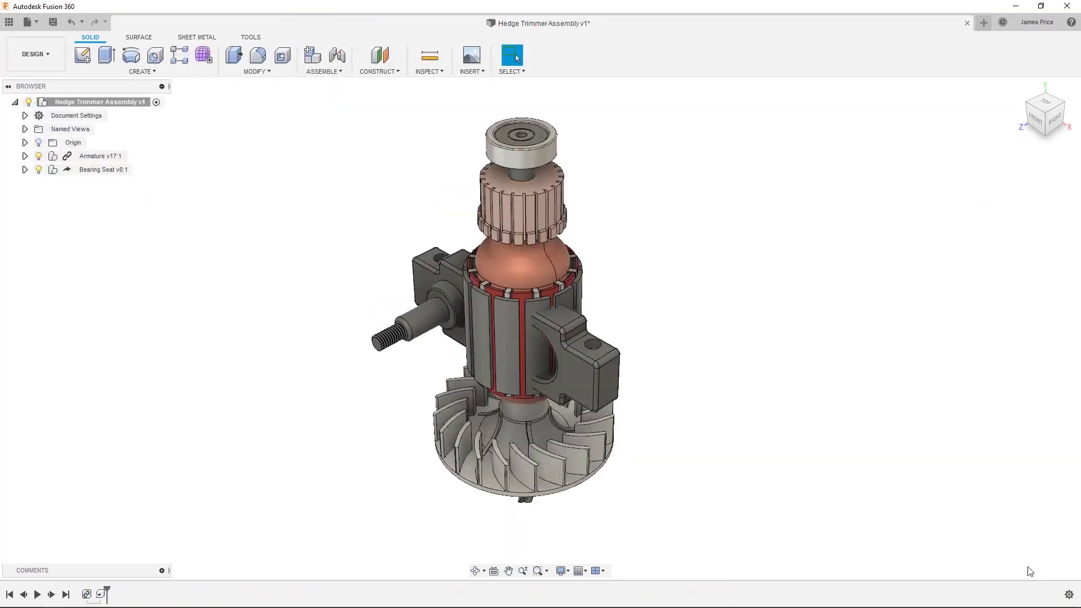
pyautogui.rightClick(100, 156)
pyautogui.click(147, 333)
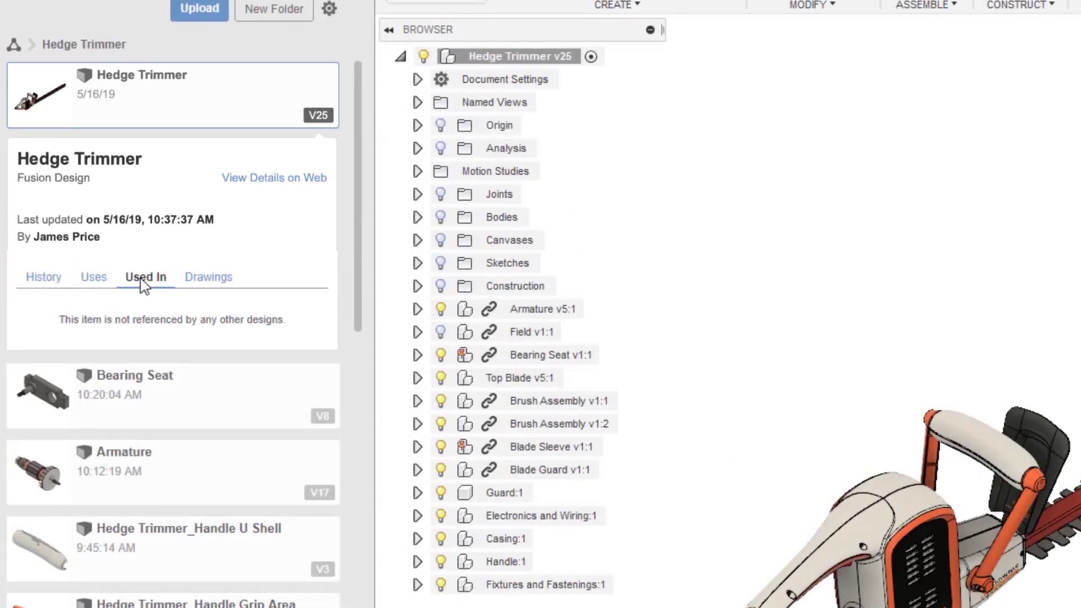
# View the drawings linked to the Hedge Trimmer design and close its version details
pyautogui.click(206, 281)
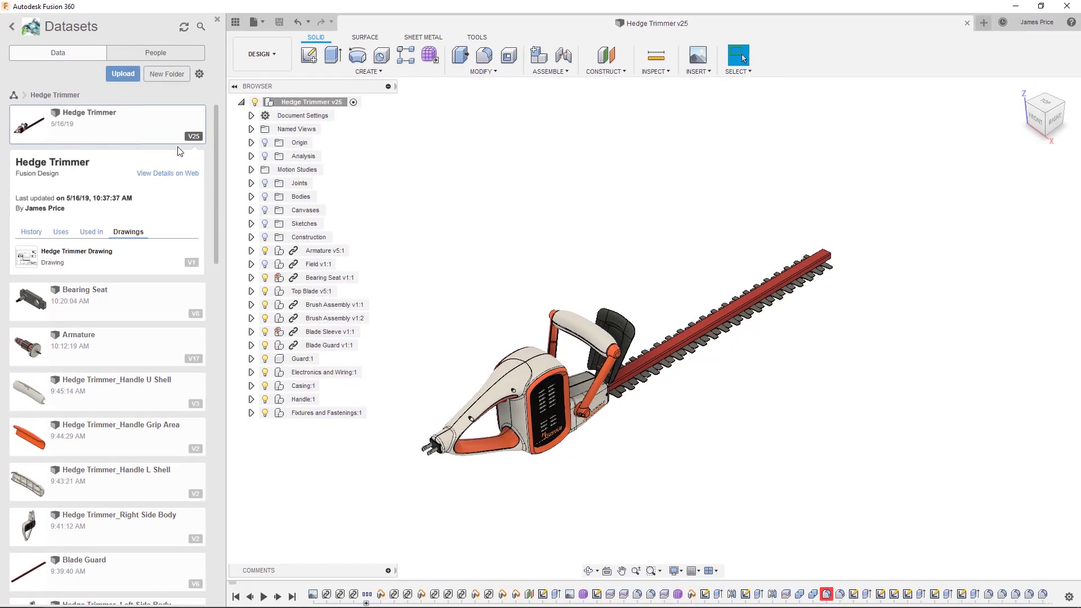
pyautogui.click(193, 136)
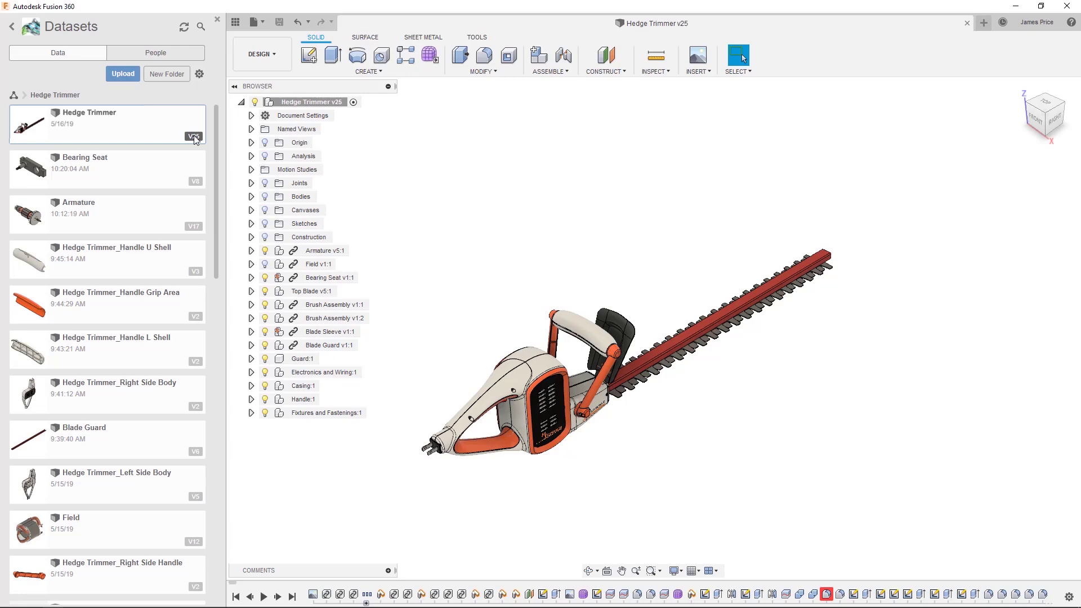
# Switch to the Datasets project in the web browser and review Armature's download formats and actions plus the folder's upload and new-item options
pyautogui.click(65, 28)
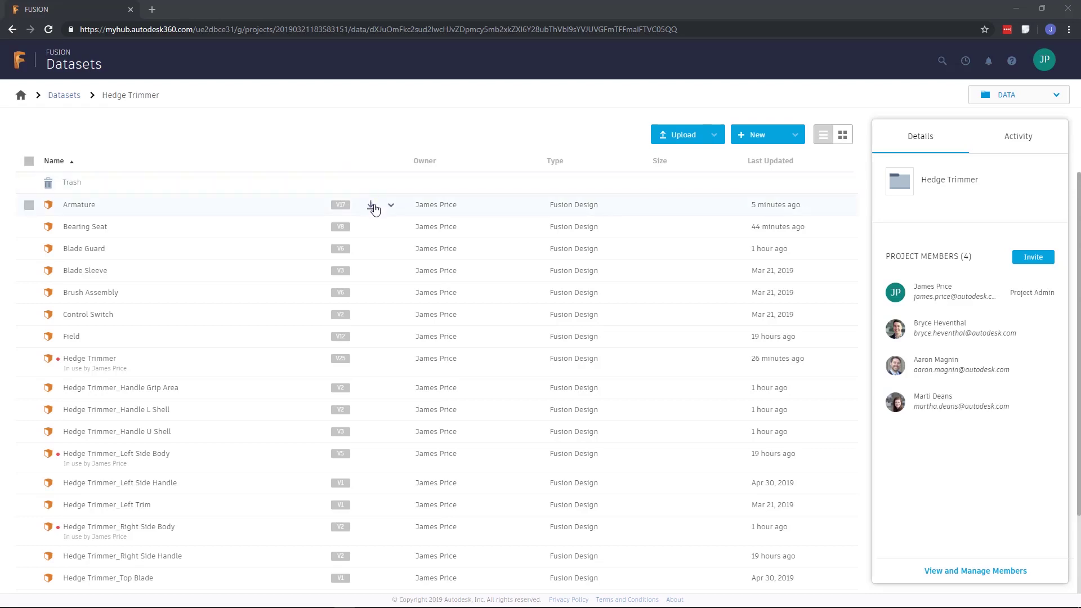
pyautogui.click(373, 207)
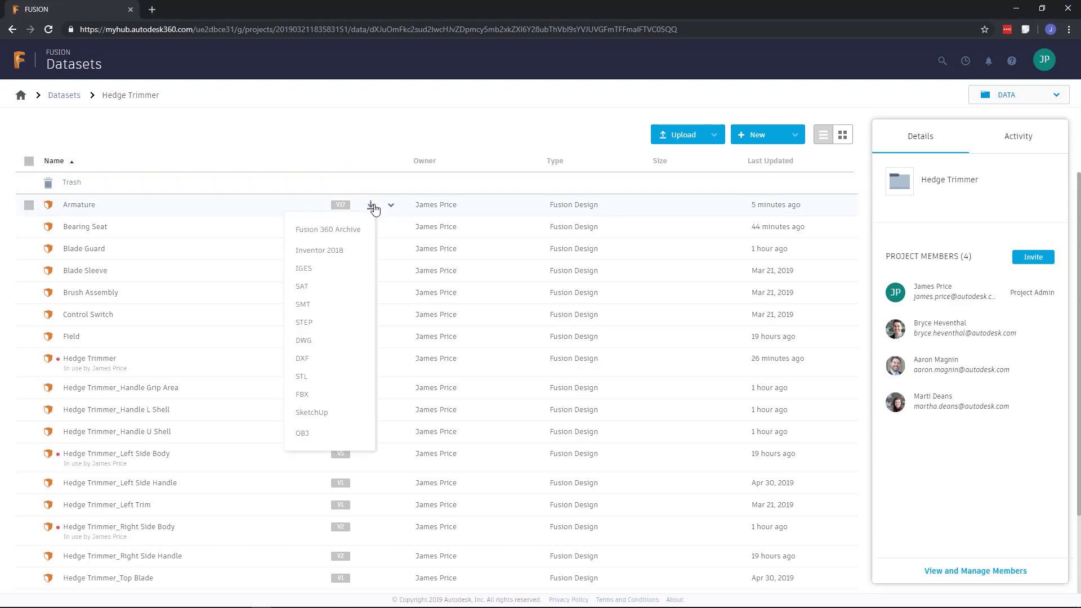
pyautogui.click(390, 206)
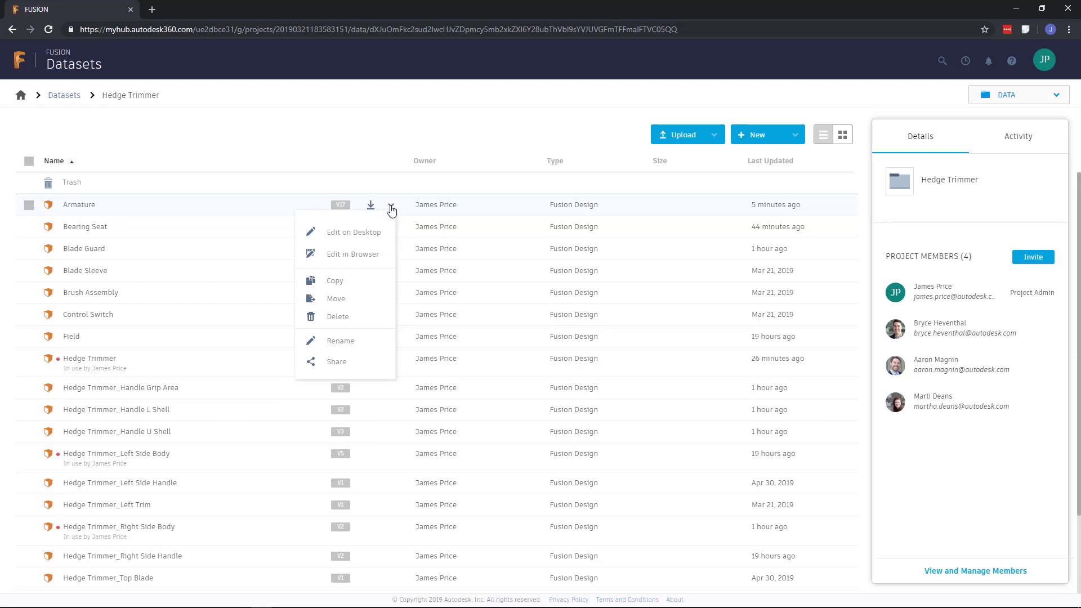
pyautogui.click(715, 135)
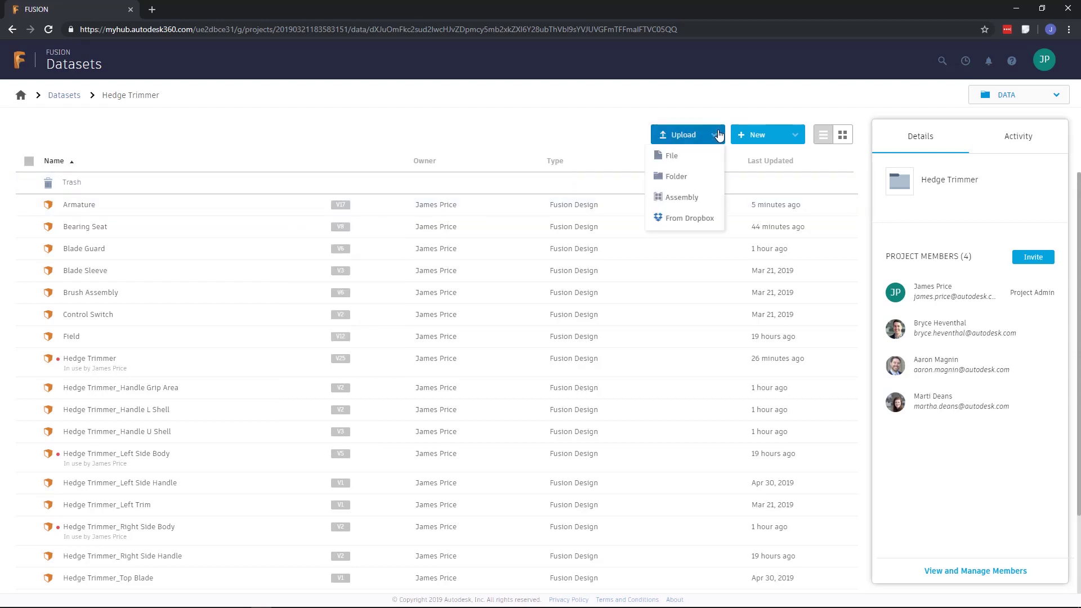
pyautogui.click(796, 136)
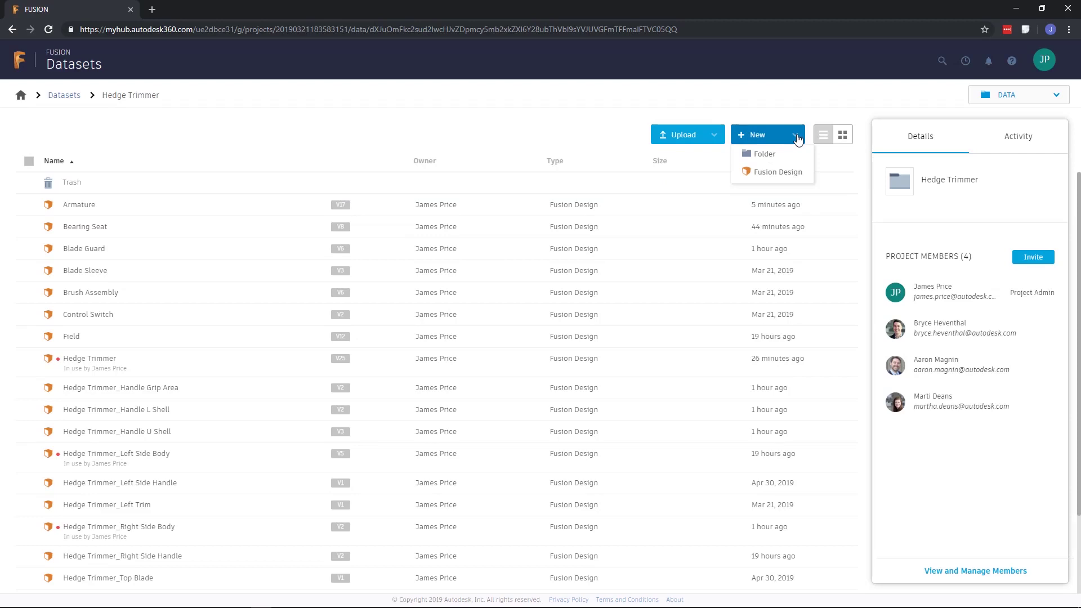
# View the full list of project members, close it, and show the Hedge Trimmer folder's activity
pyautogui.click(981, 572)
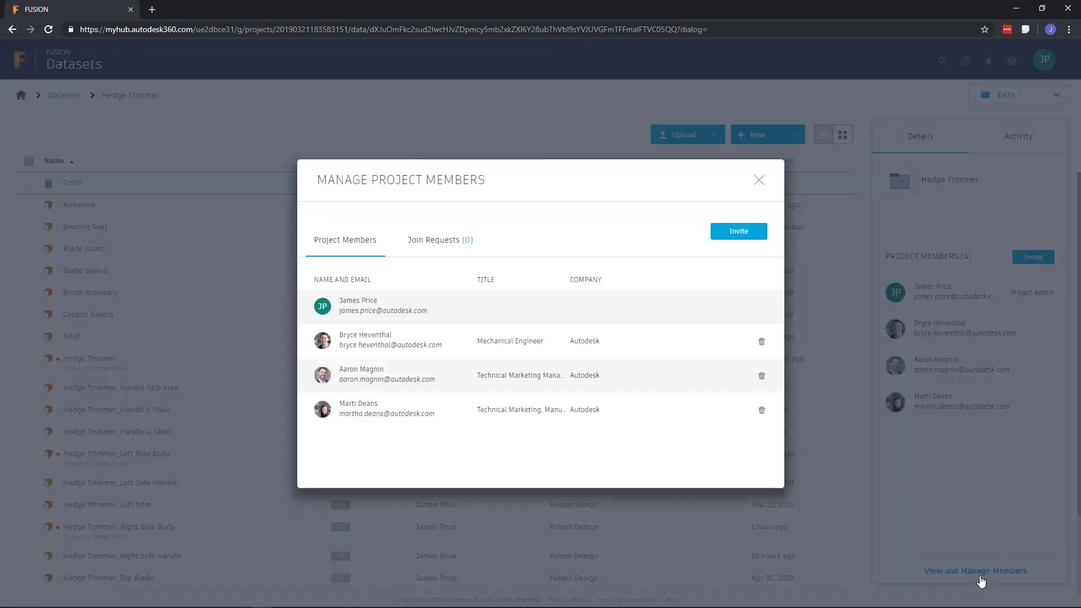
pyautogui.click(759, 180)
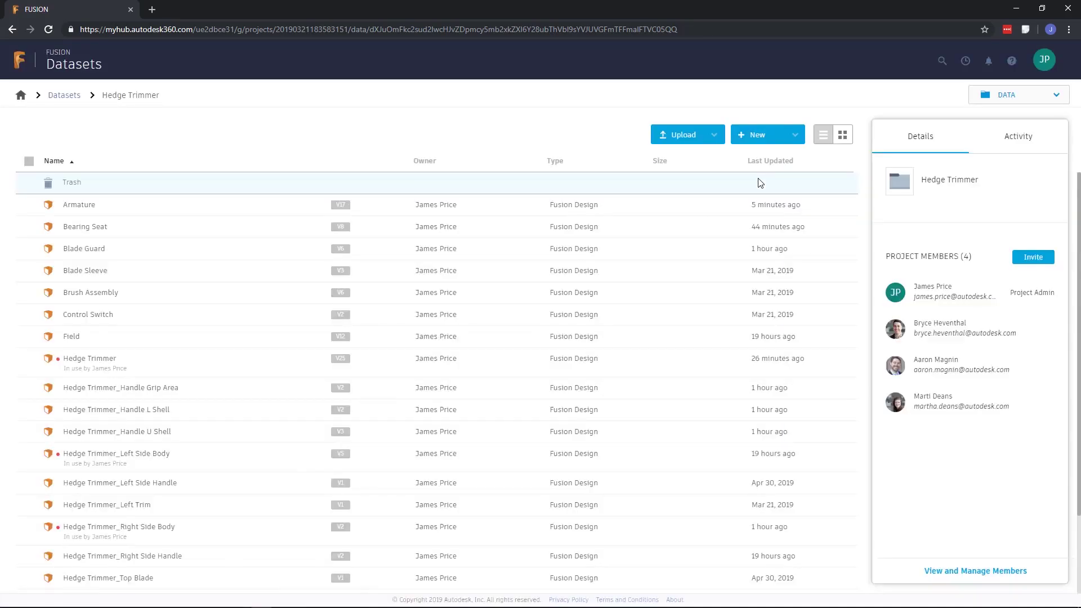
pyautogui.click(1017, 138)
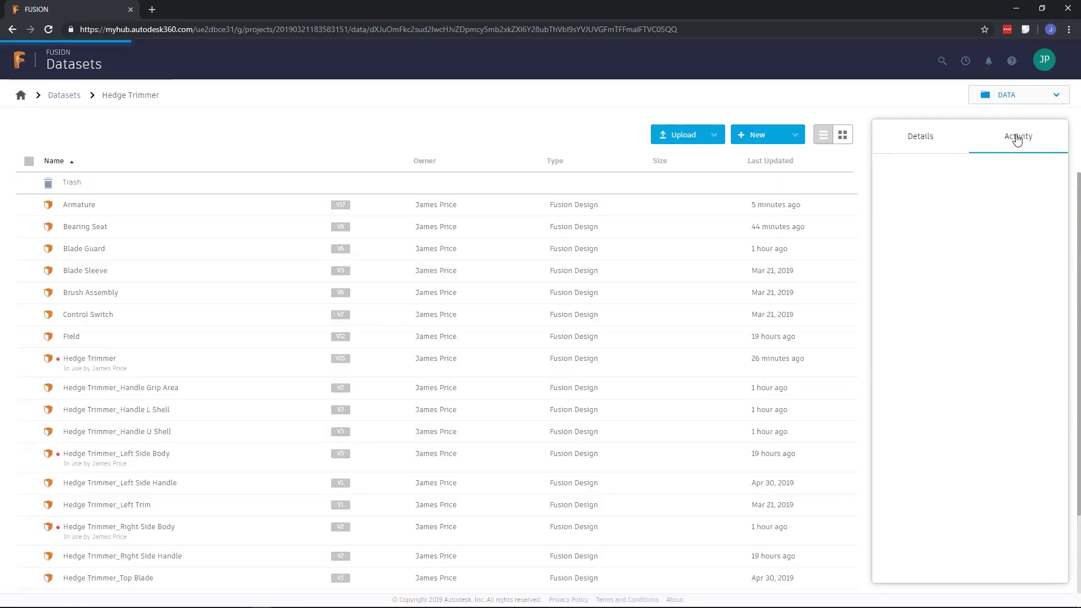